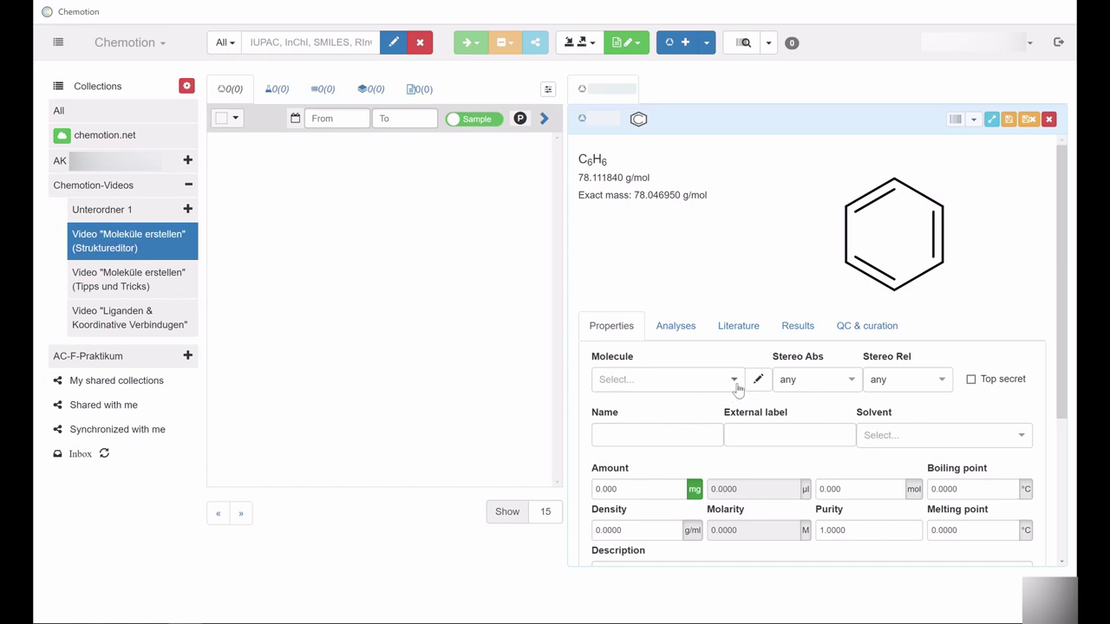
- Choose benzene as the sample's molecule name
left_click(734, 379)
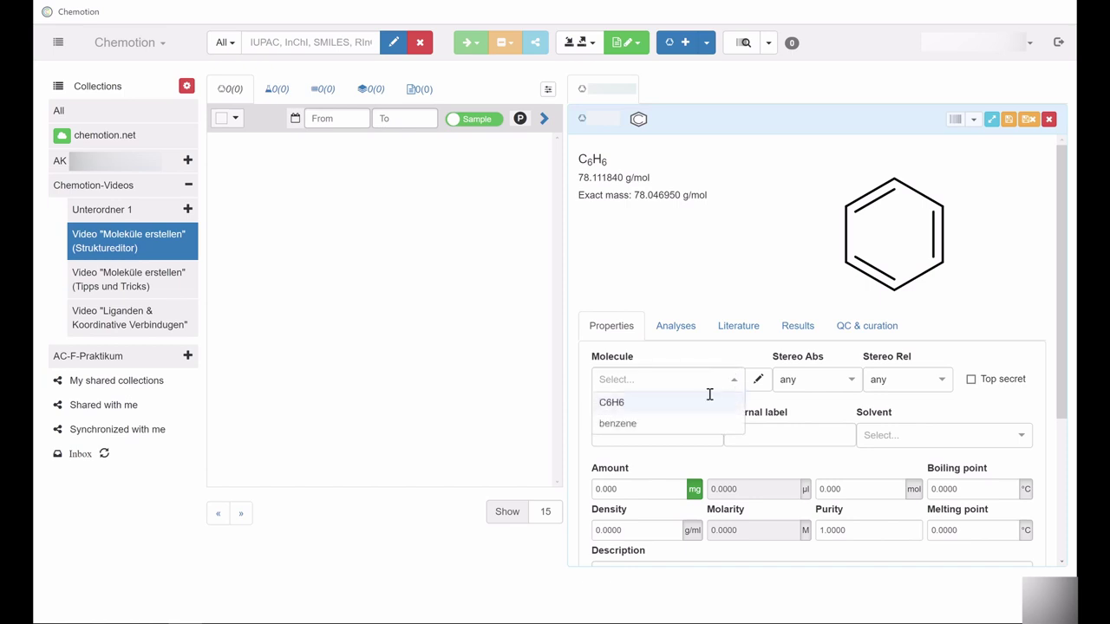
left_click(635, 423)
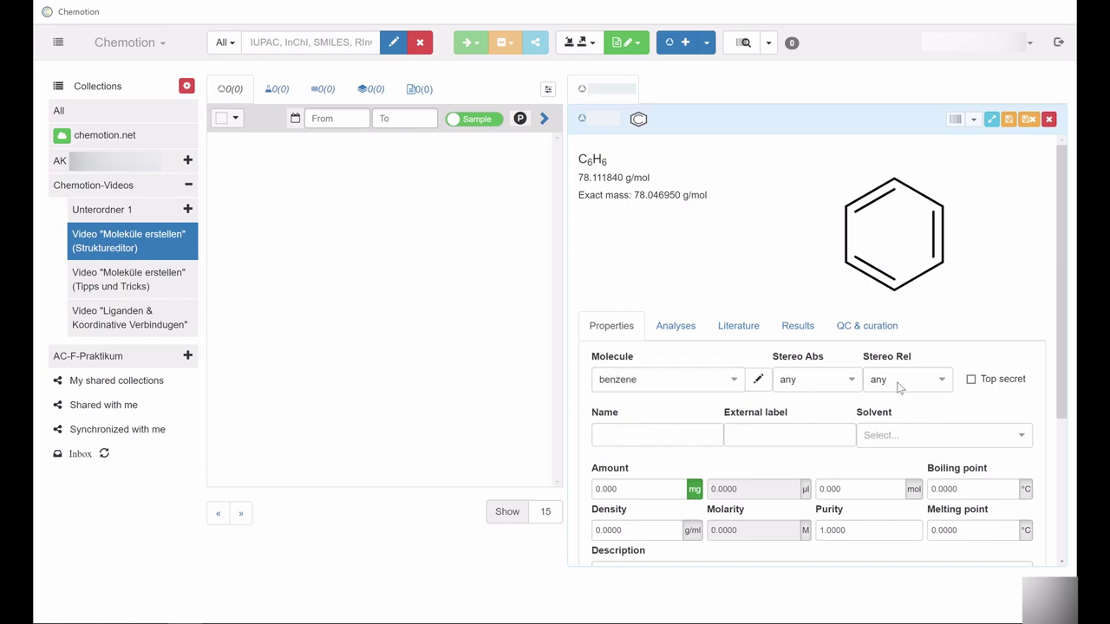
- Examine the available Stereo Rel and Stereo Abs options for the molecule
left_click(944, 382)
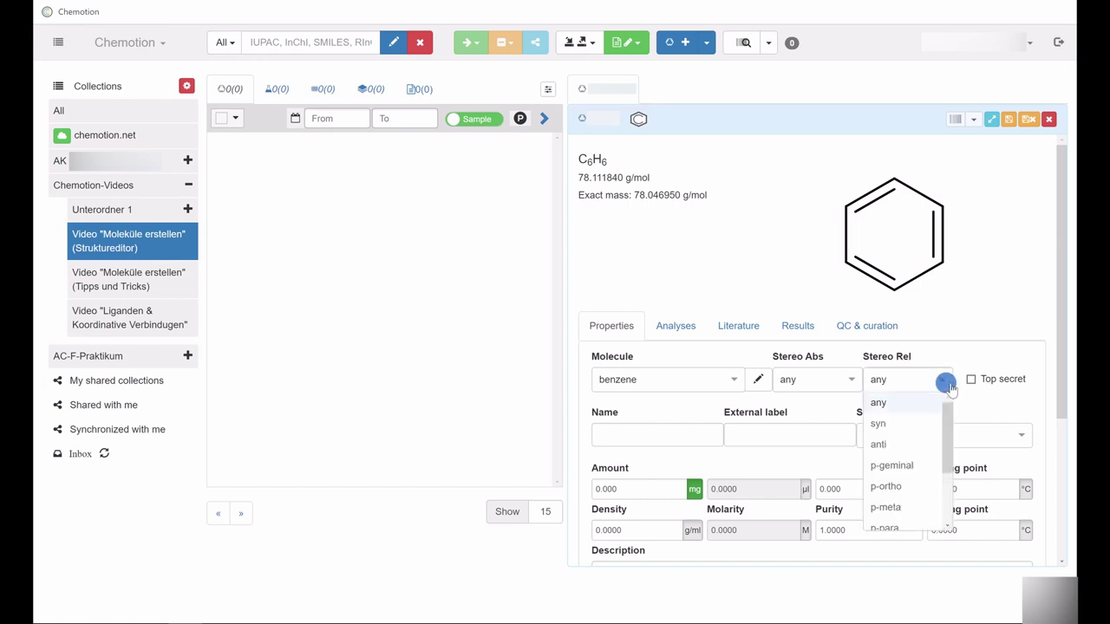
left_click_drag(948, 414, 937, 390)
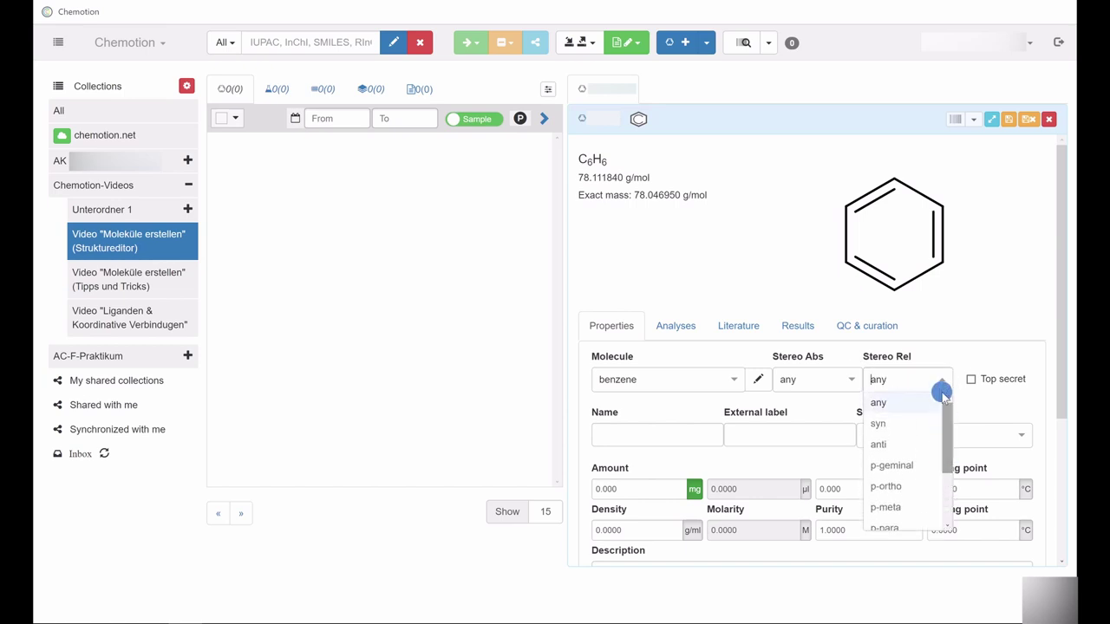
left_click(810, 352)
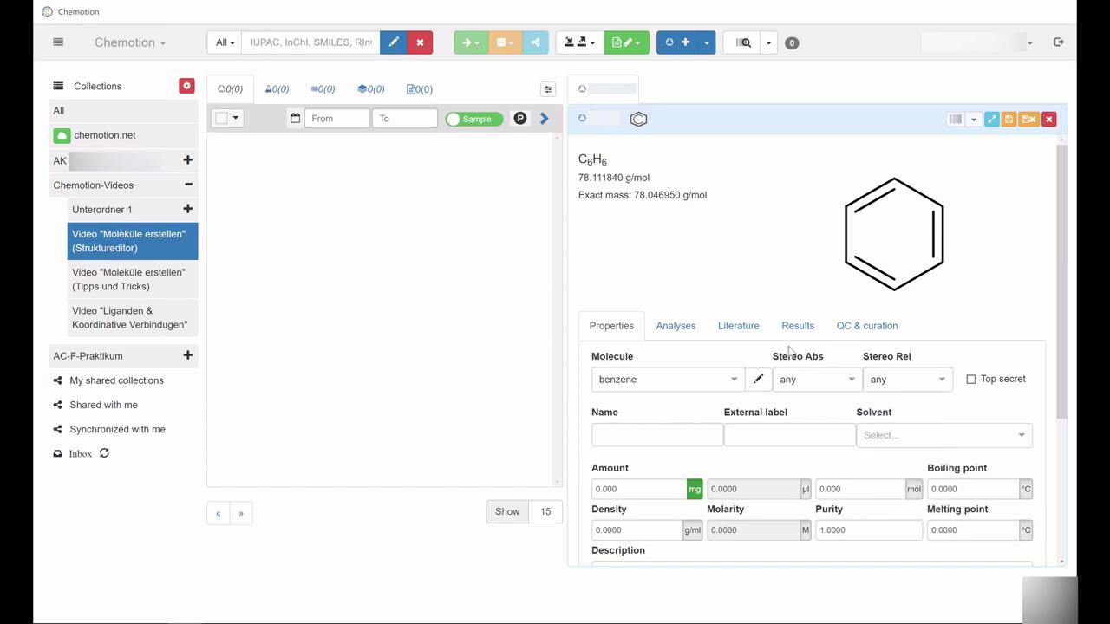
left_click(849, 380)
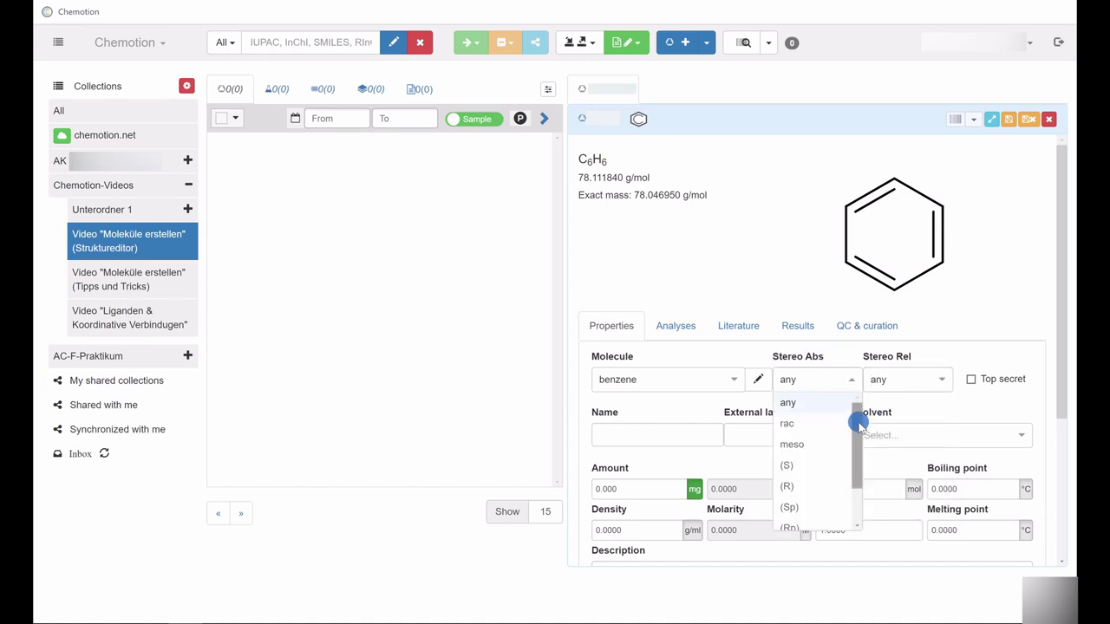
mouse_move(858, 422)
left_mouse_down()
mouse_move(855, 458)
mouse_move(857, 416)
left_mouse_up()
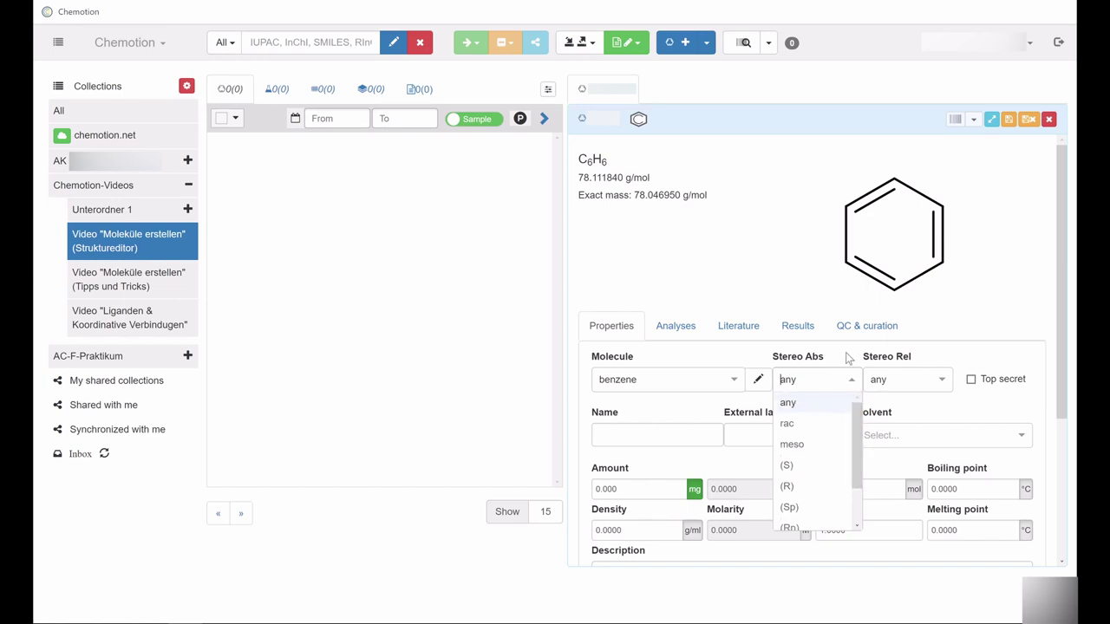
left_click(845, 349)
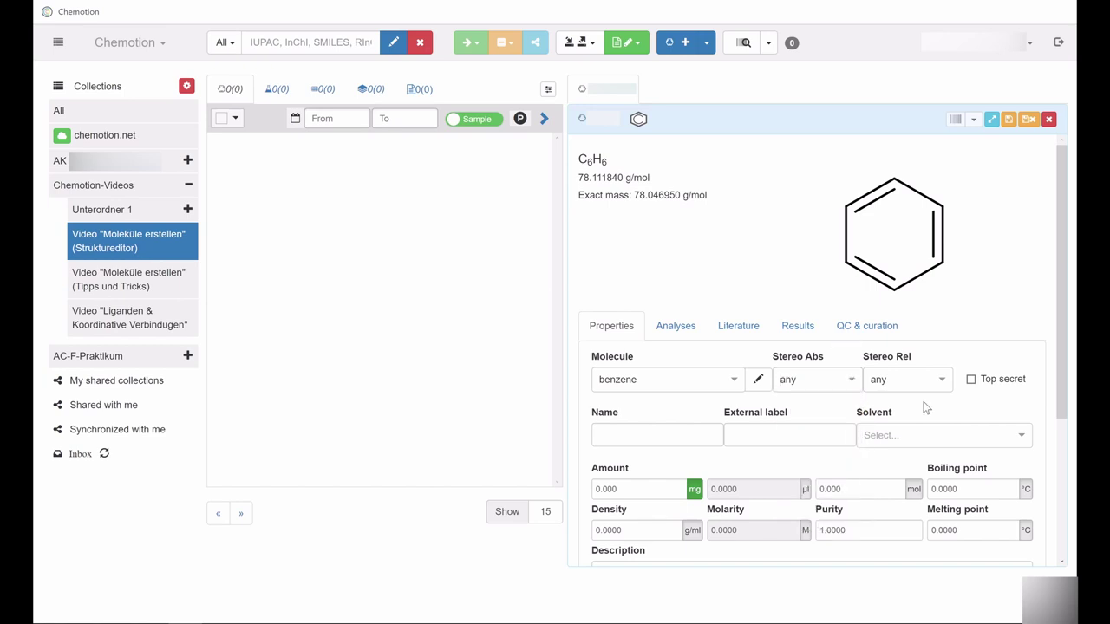
- Name the sample "Test Molekül 1"
left_click(623, 433)
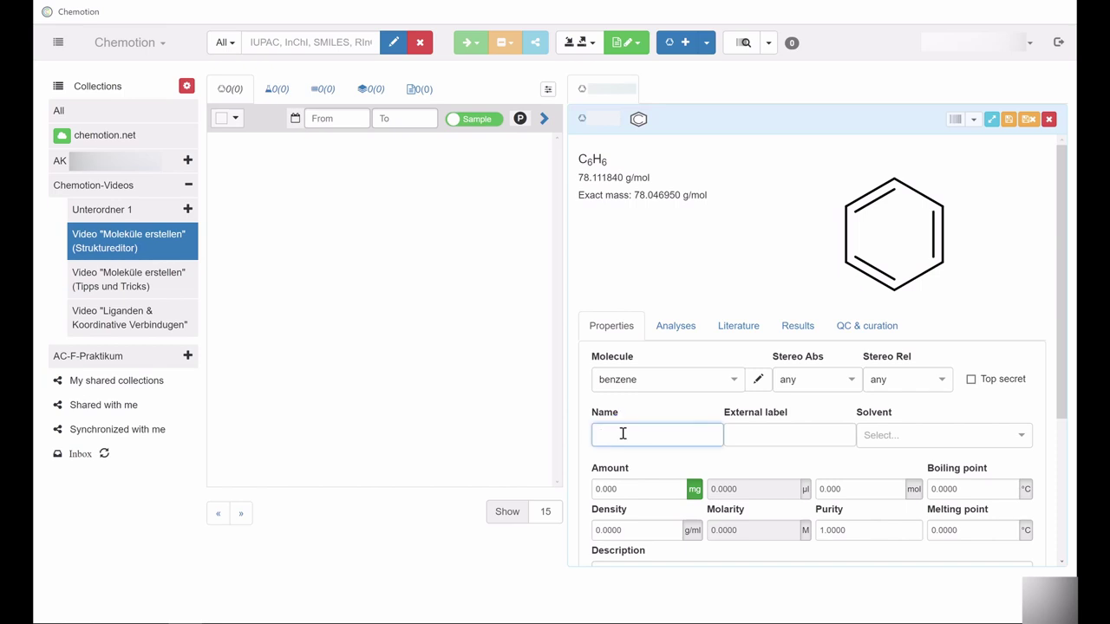
type("TestMo")
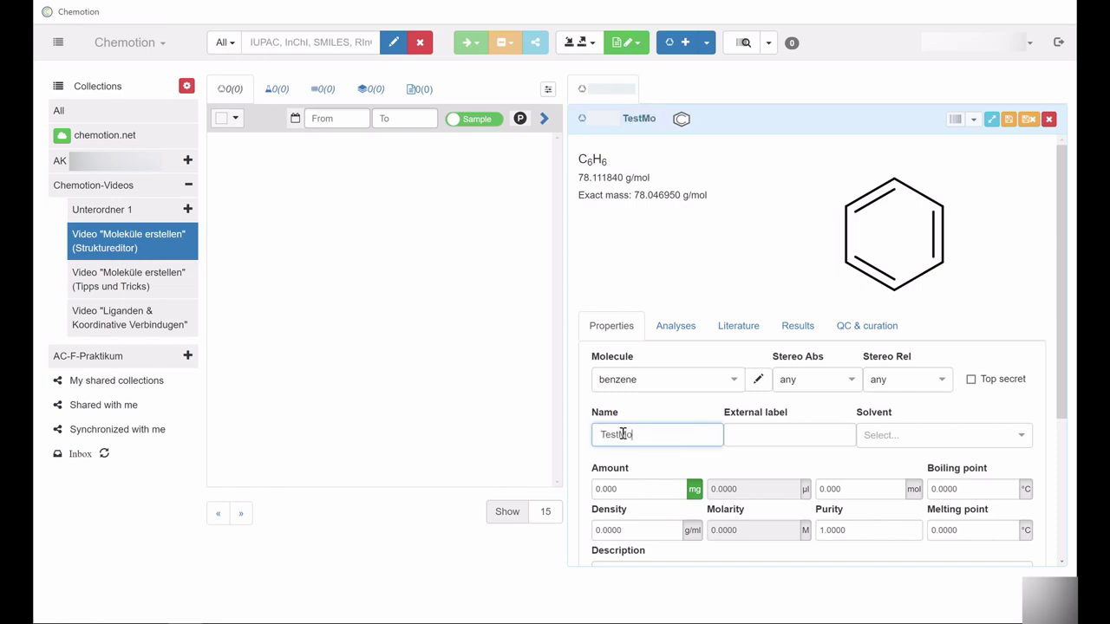
type("lekül 1")
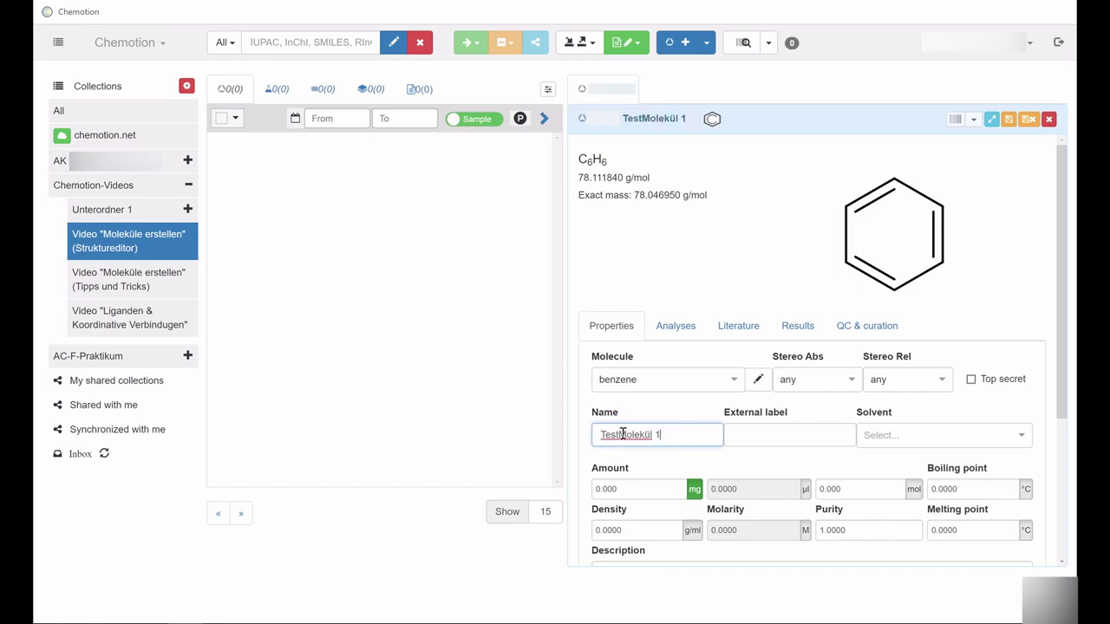
left_click(621, 435)
left_click(744, 455)
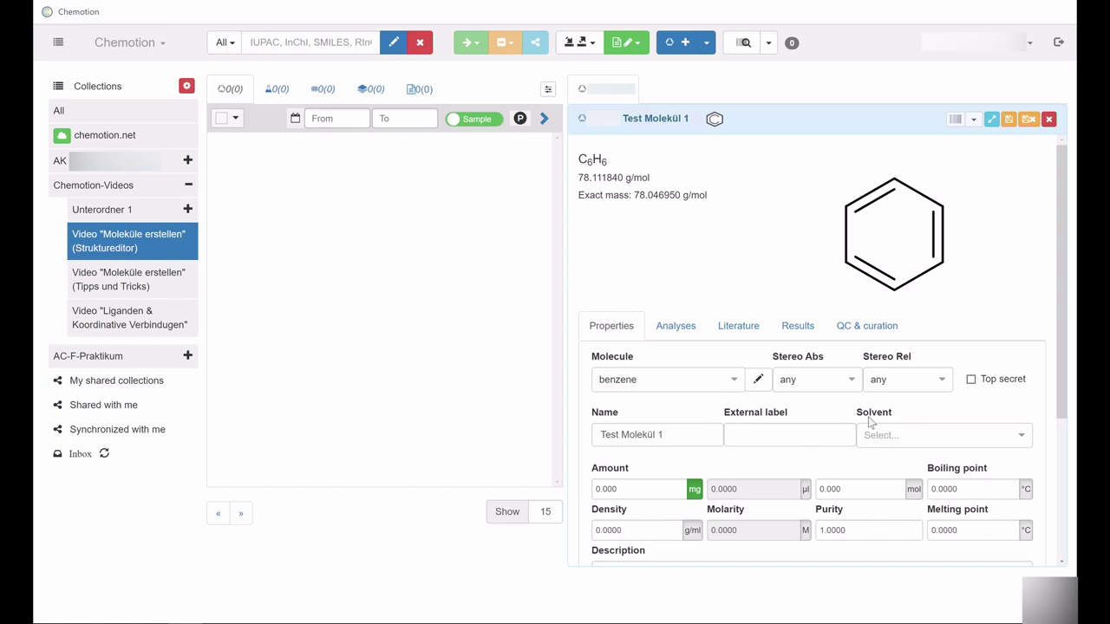
- Examine the list of available solvents without choosing one
left_click(1018, 440)
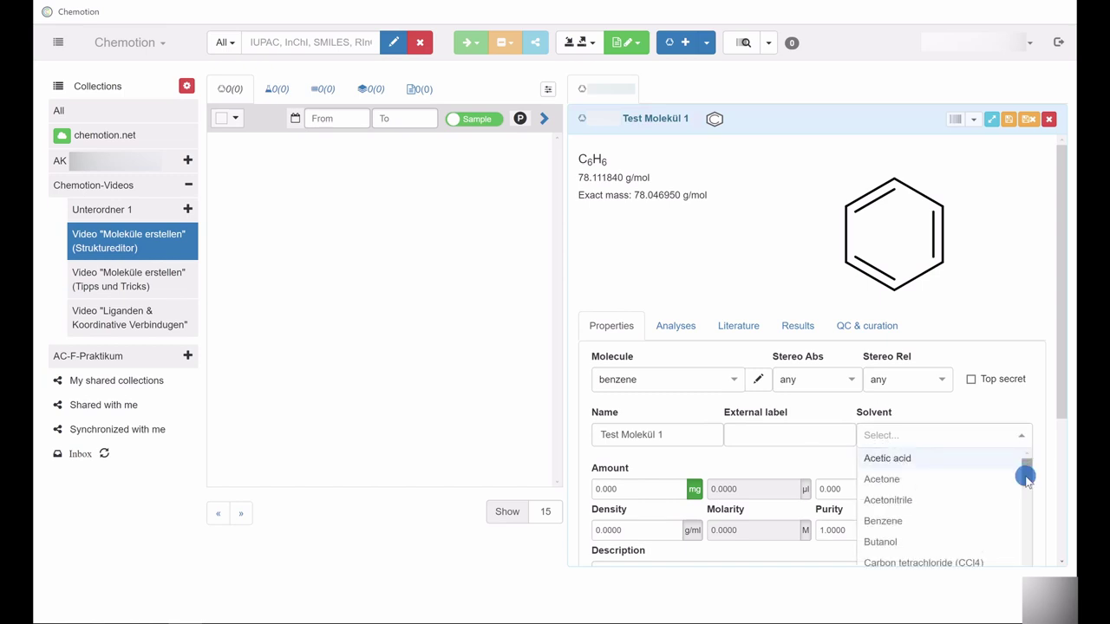
left_click_drag(1027, 467, 830, 460)
left_click(739, 452)
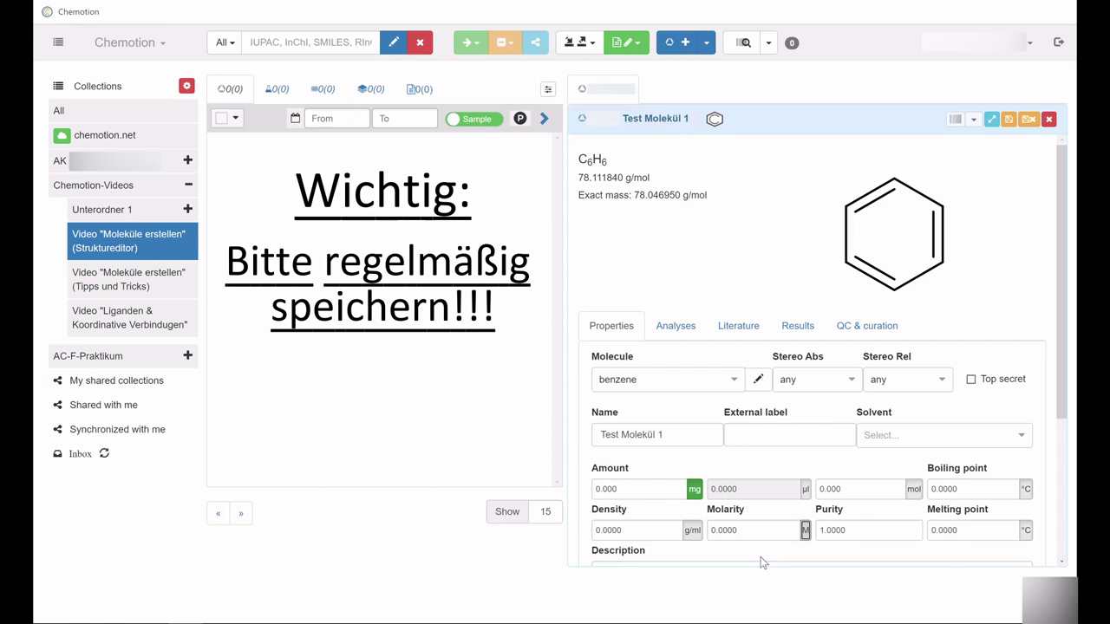
- Save the new benzene sample to the current collection
mouse_move(1019, 150)
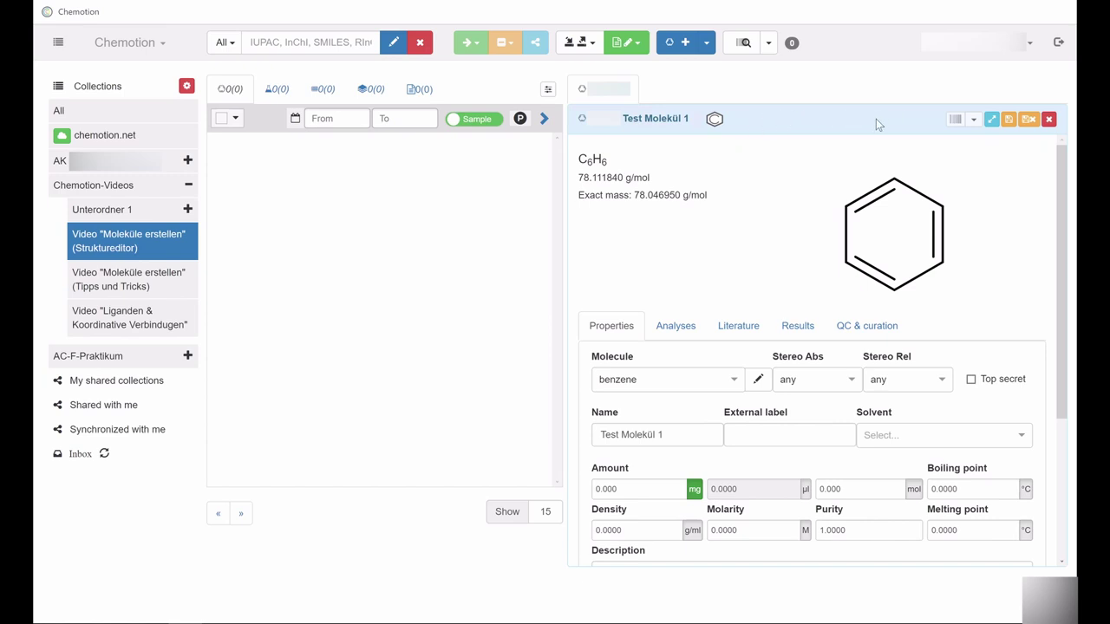
left_click(1008, 118)
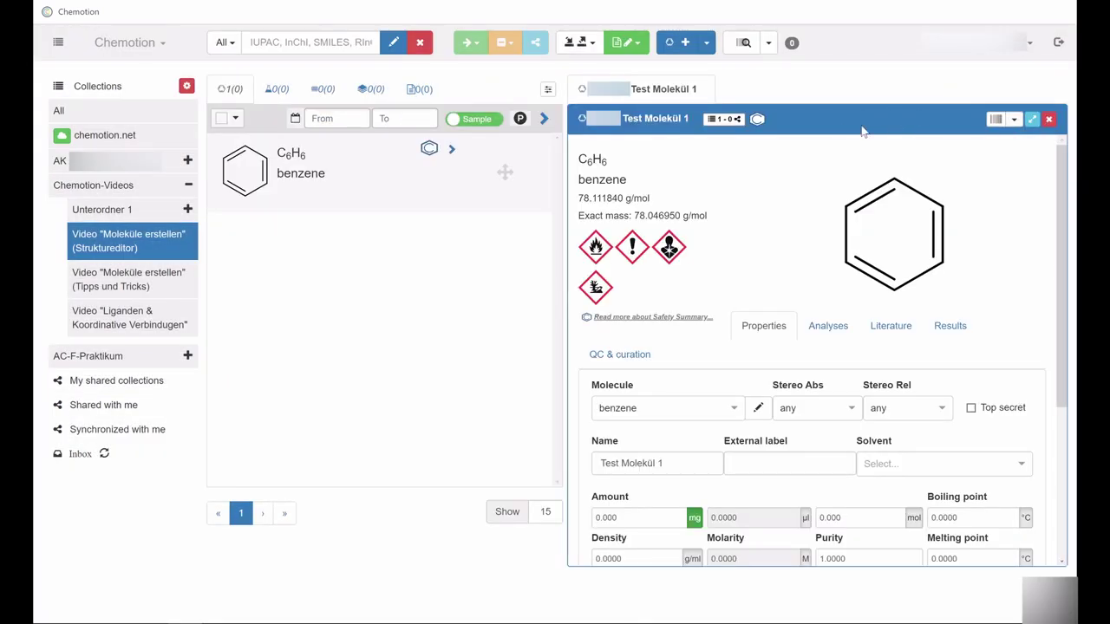
- Set the sample's density to 0.88 g/ml
scroll(620, 451, "down", 1)
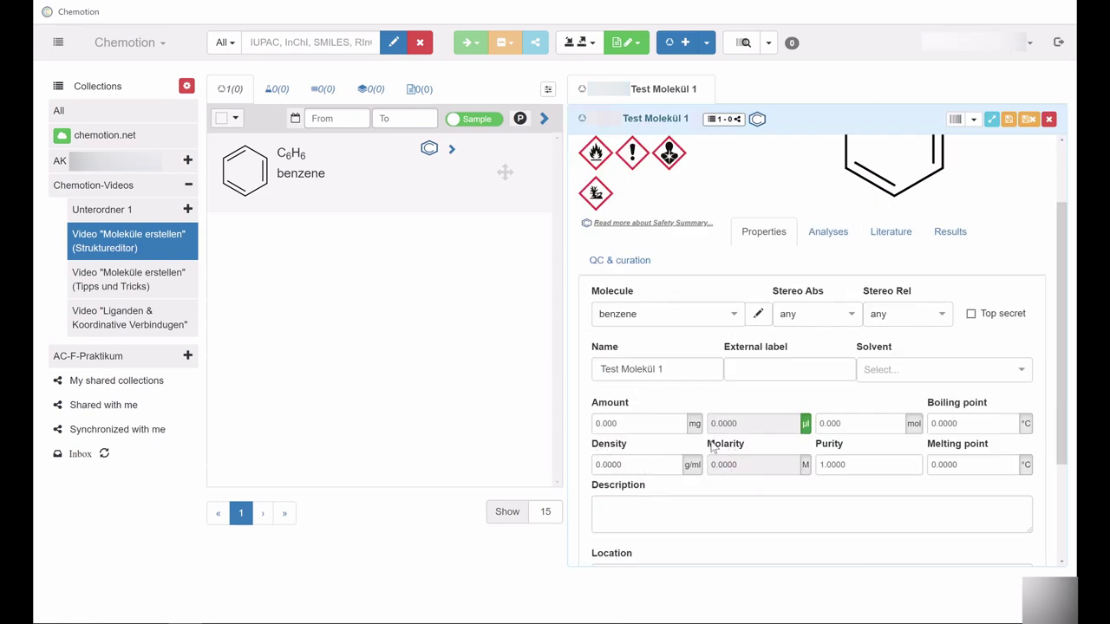
left_click(648, 466)
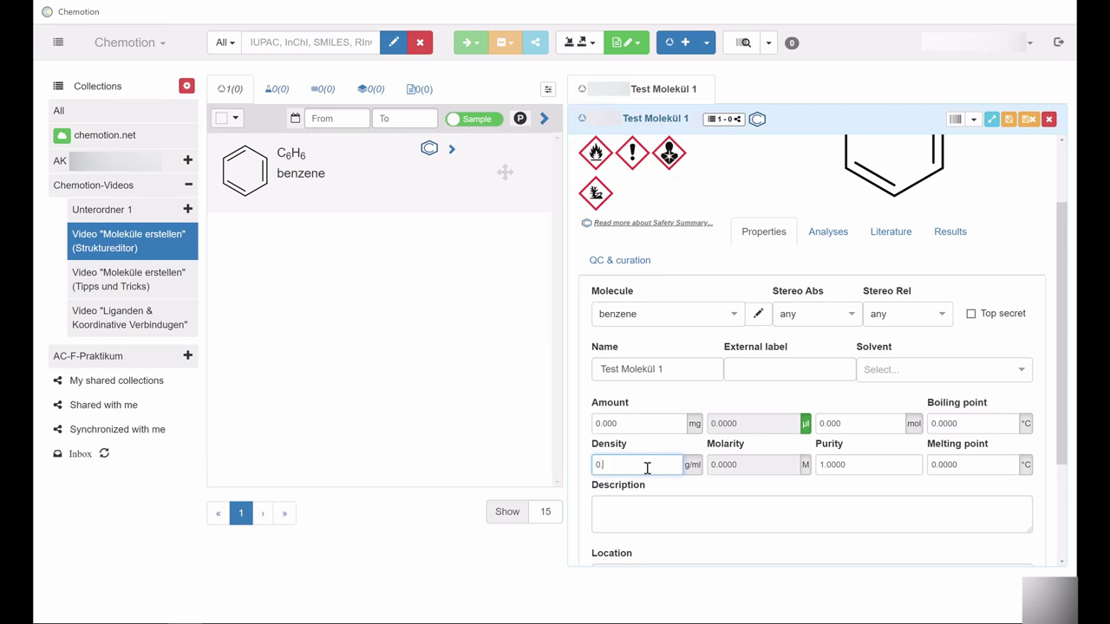
type("0.88")
left_click(671, 498)
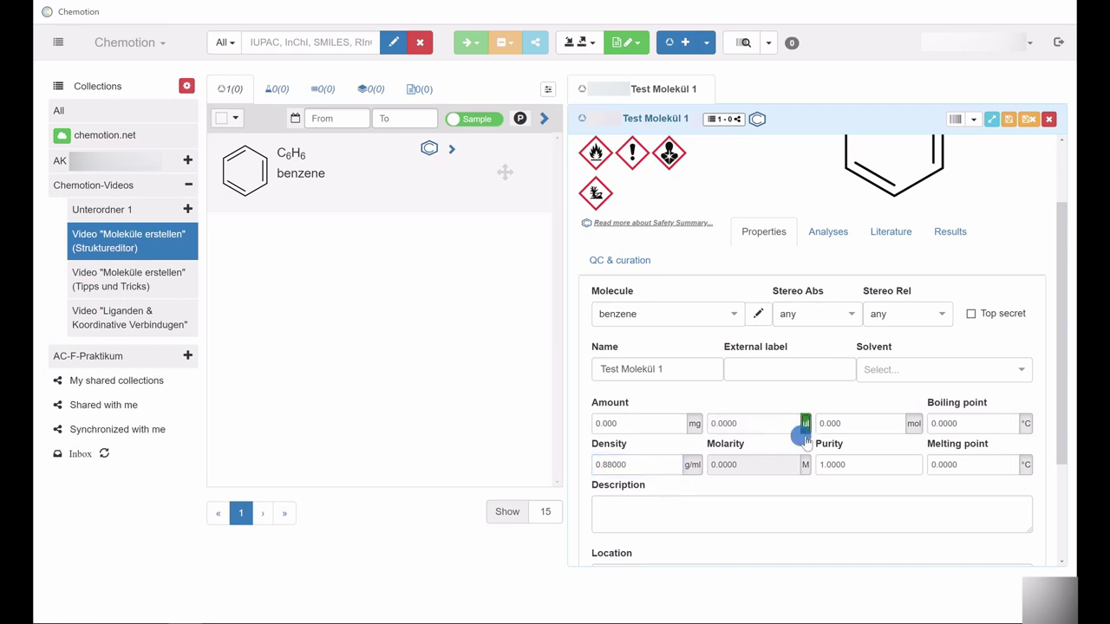
- Set the sample's volume to 50 ml and show its mass in grams
left_click(806, 425)
left_click(752, 424)
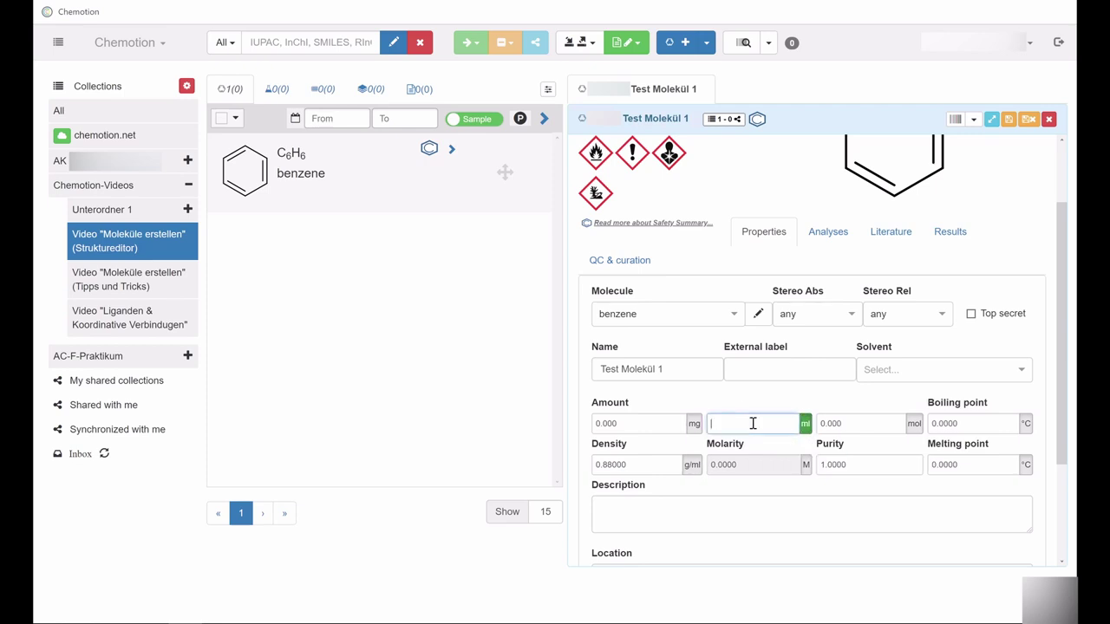
type("50")
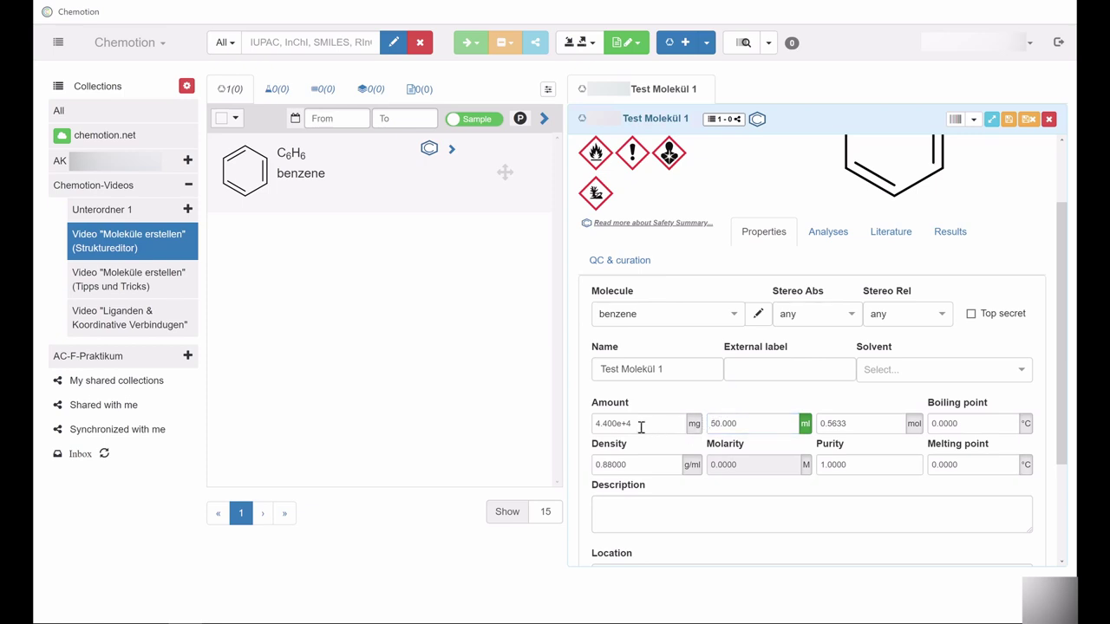
left_click(691, 424)
- Expand the elemental composition and chemical identifiers sections of the sample to examine their contents
left_click_drag(1062, 466, 1064, 544)
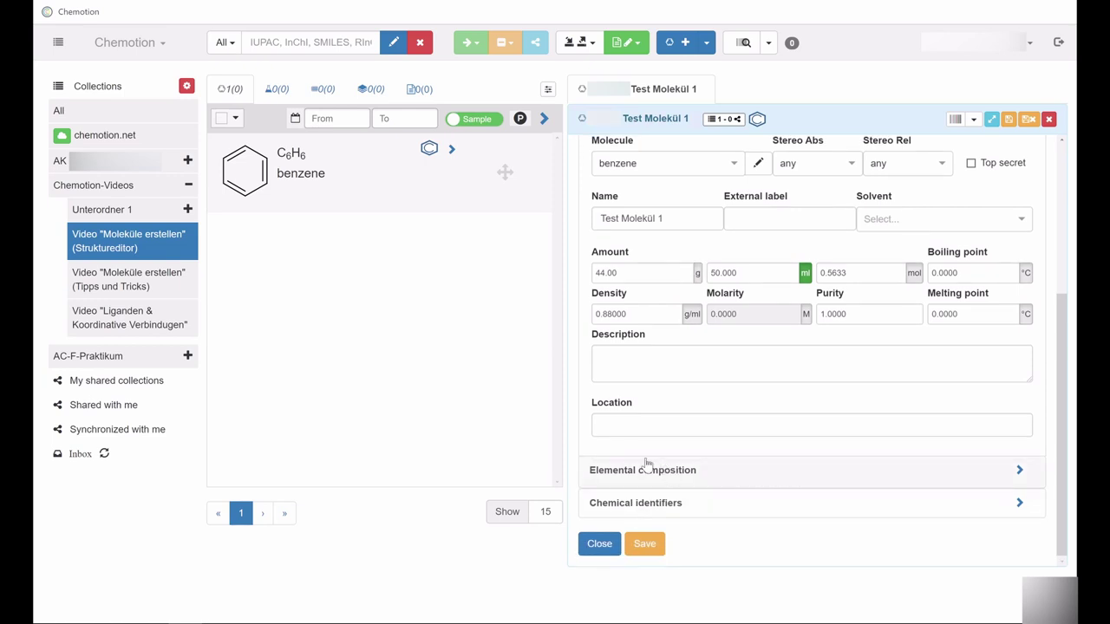
left_click(1016, 470)
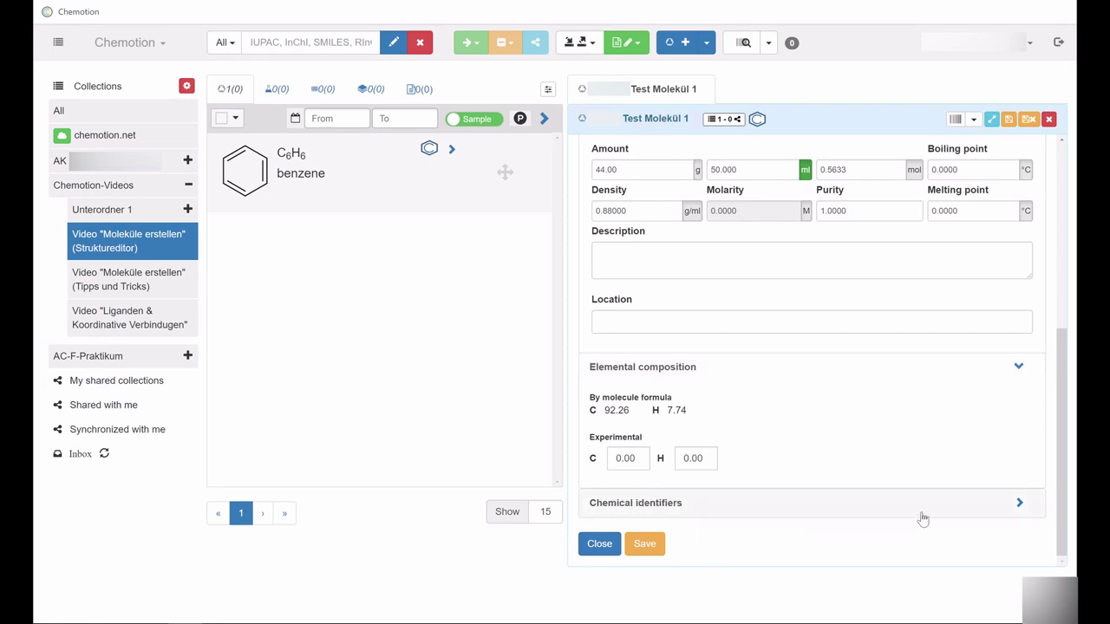
left_click(1015, 501)
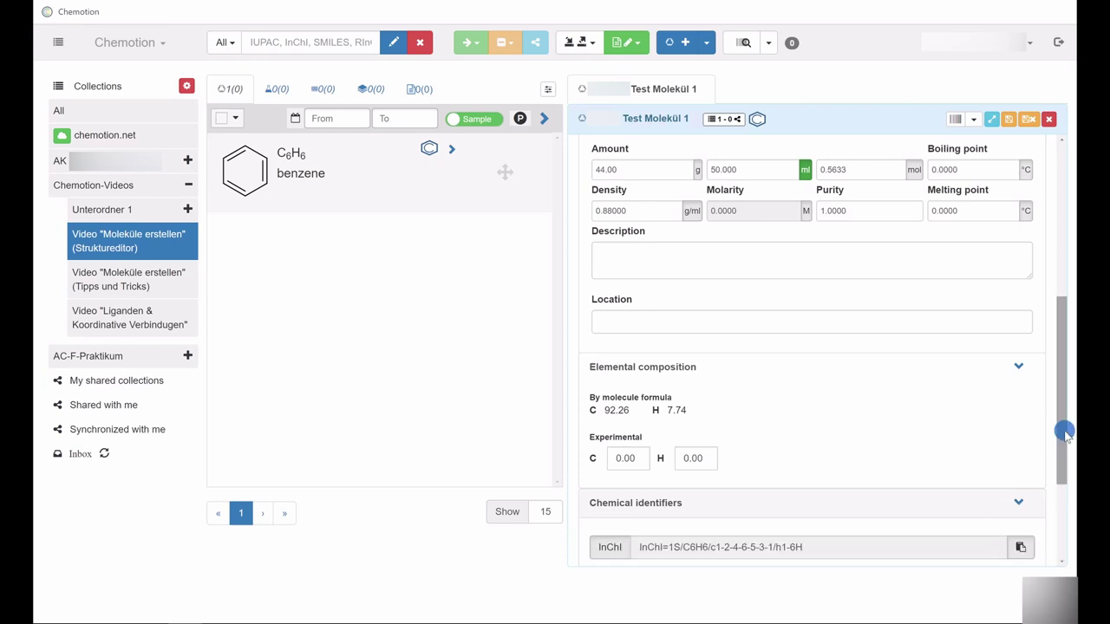
left_click_drag(1066, 433, 1066, 502)
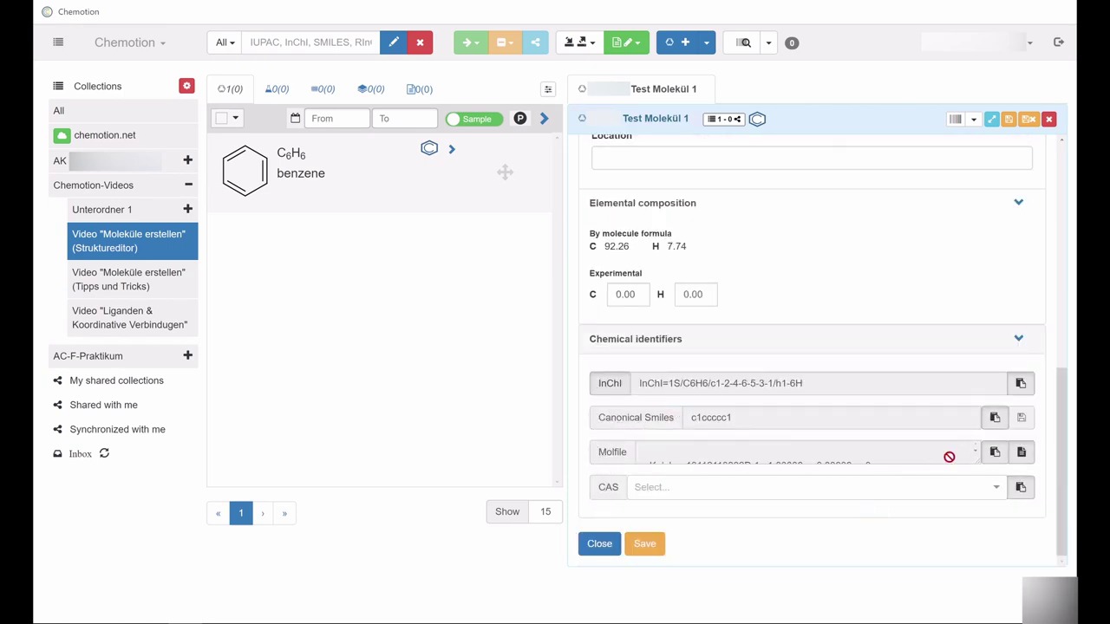
- Enlarge the Molfile field to read it, and toggle the InChI display to InChIKey and back
left_click_drag(974, 461, 975, 545)
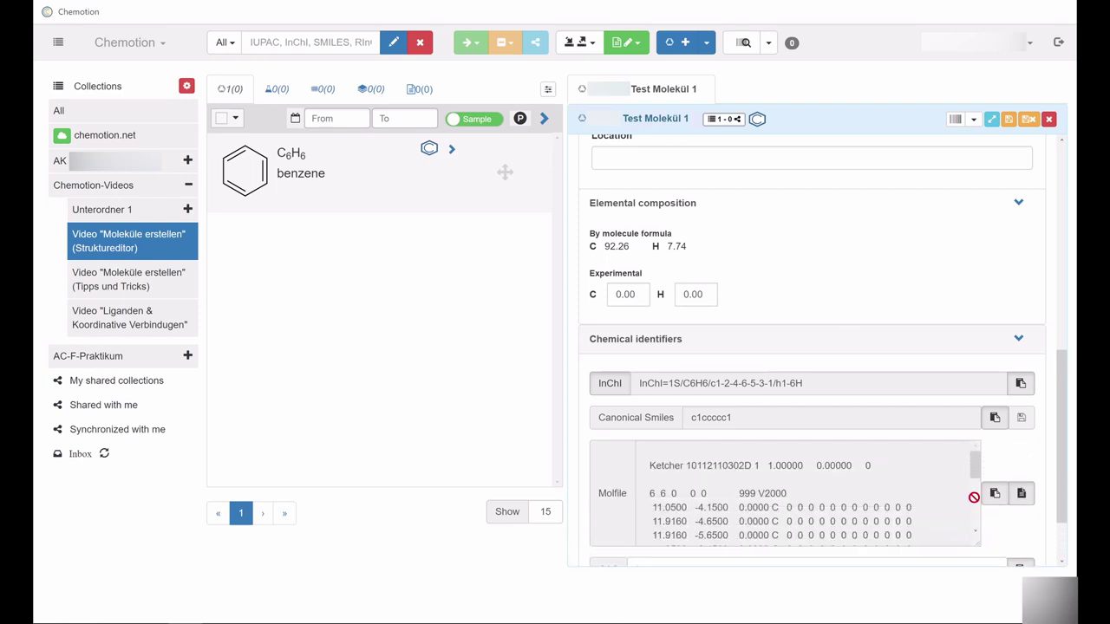
mouse_move(973, 461)
left_mouse_down()
mouse_move(978, 527)
mouse_move(974, 454)
left_mouse_up()
left_click(611, 387)
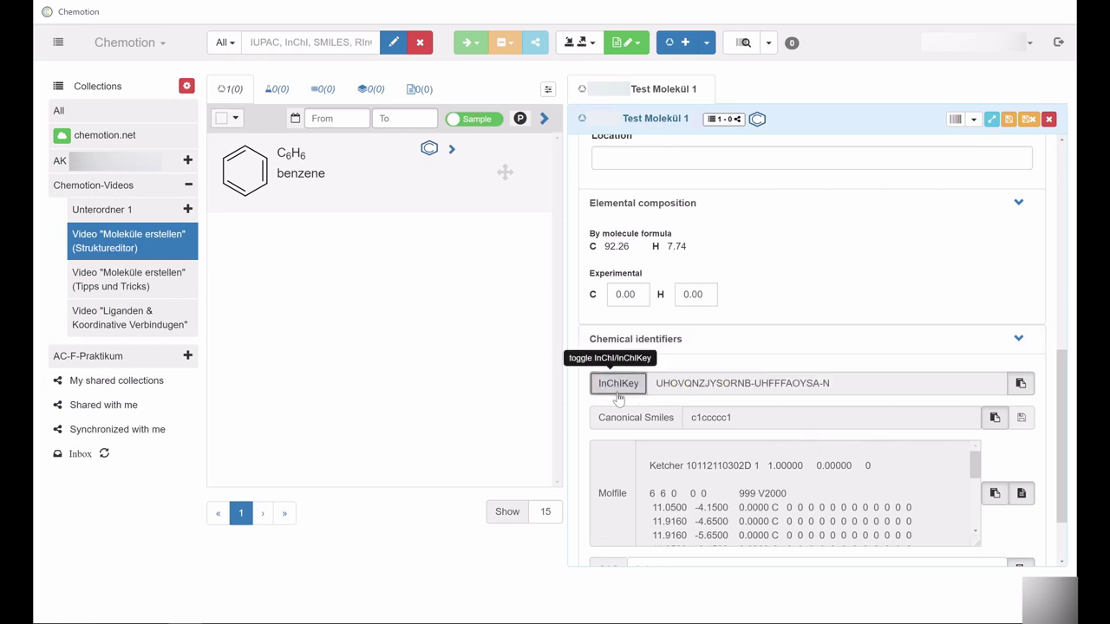
left_click(614, 385)
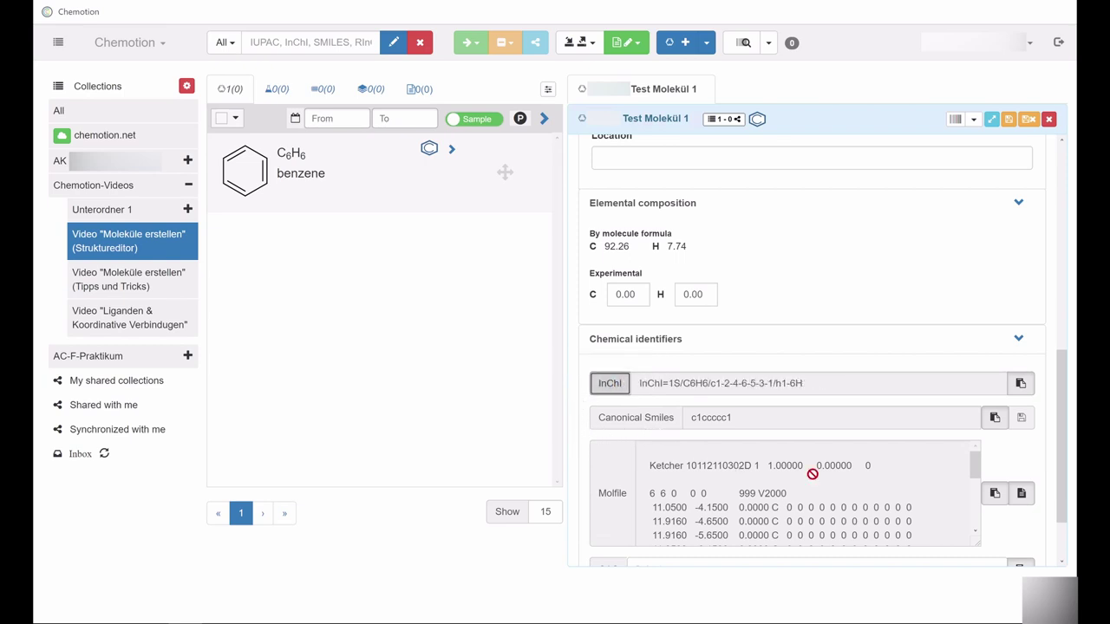
- Set the CAS number in the chemical identifiers to 71-43-2
left_click_drag(1063, 448, 1059, 483)
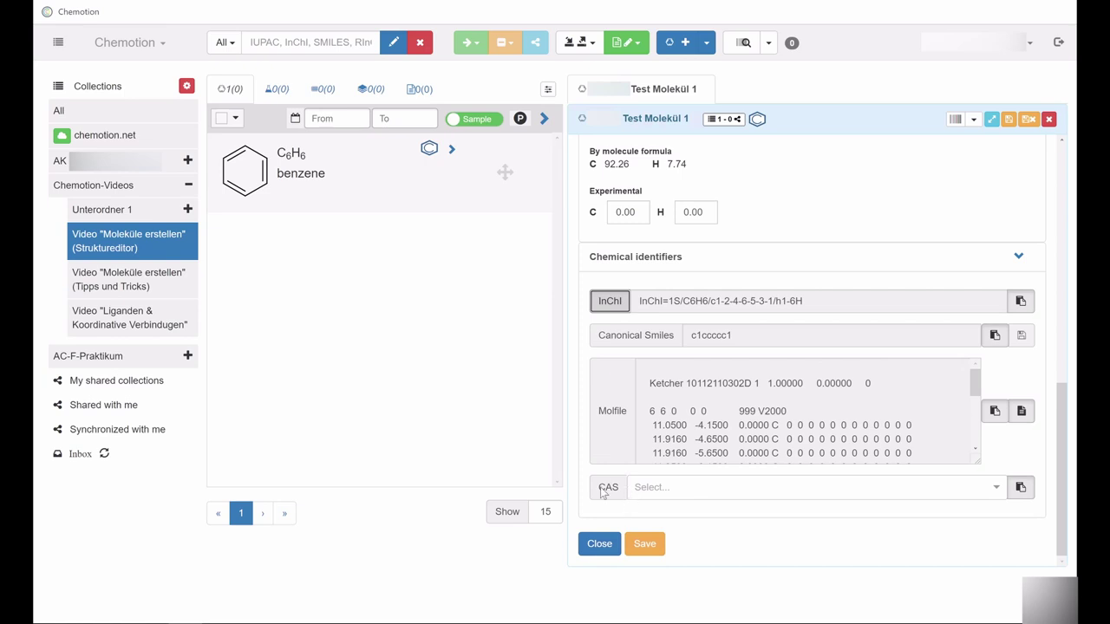
left_click(700, 489)
type("71")
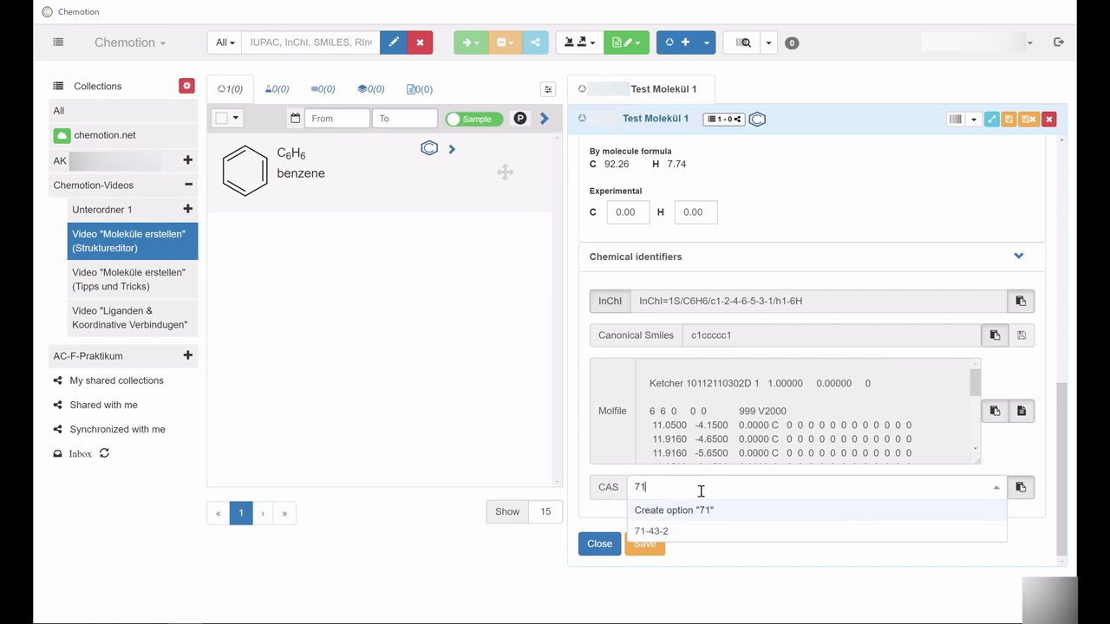
type("-43-2")
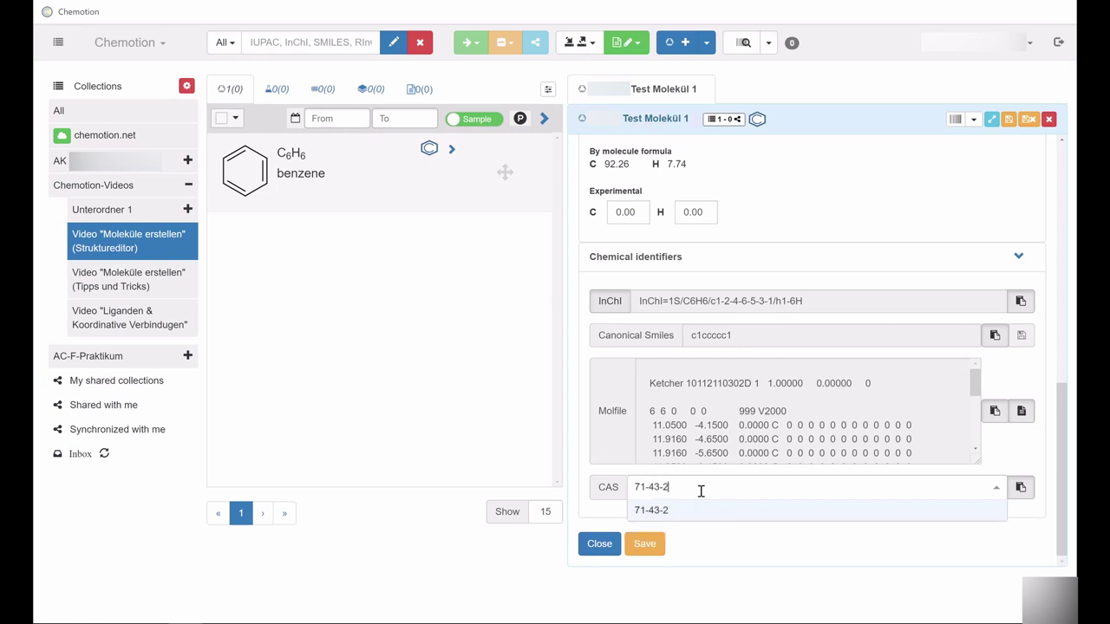
key("Return")
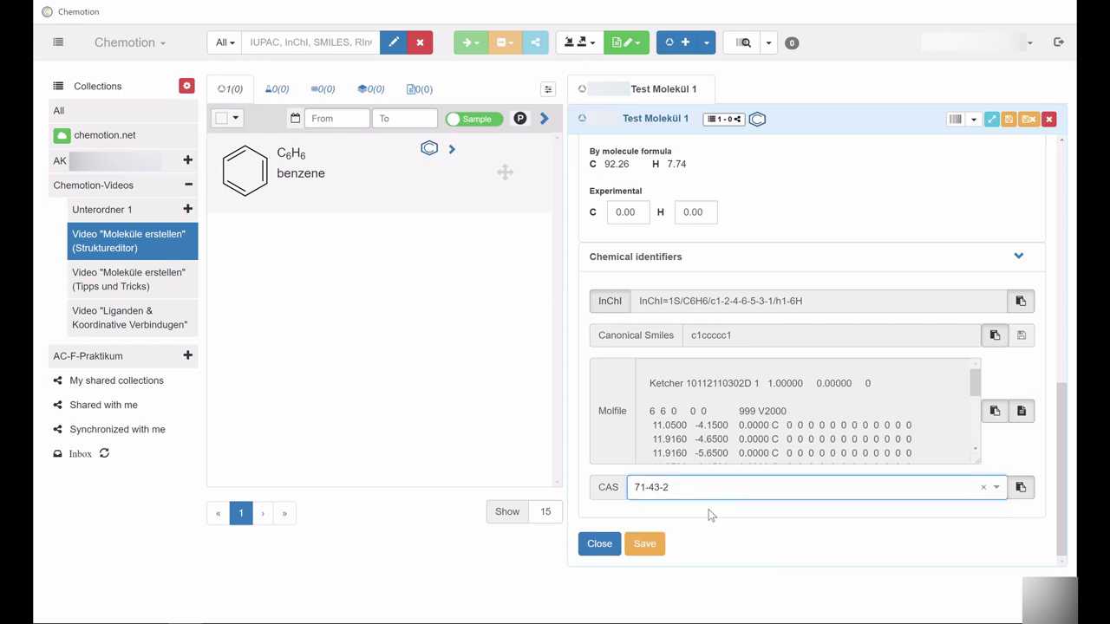
left_click(708, 515)
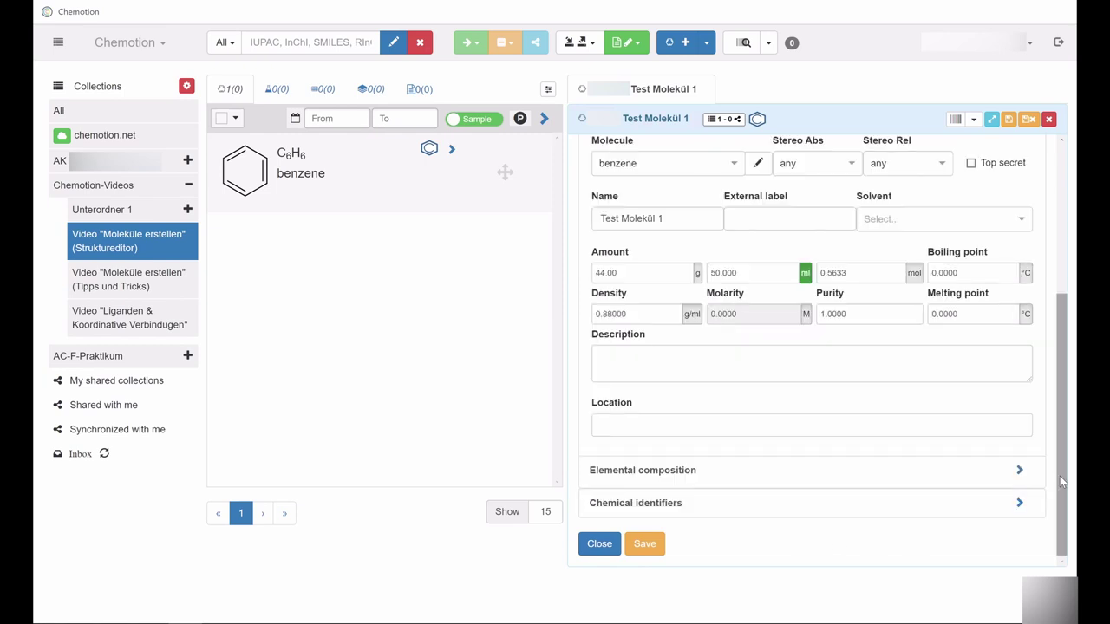
- Examine the sample's Analyses and Literature sections
scroll(1059, 476, "up", 3)
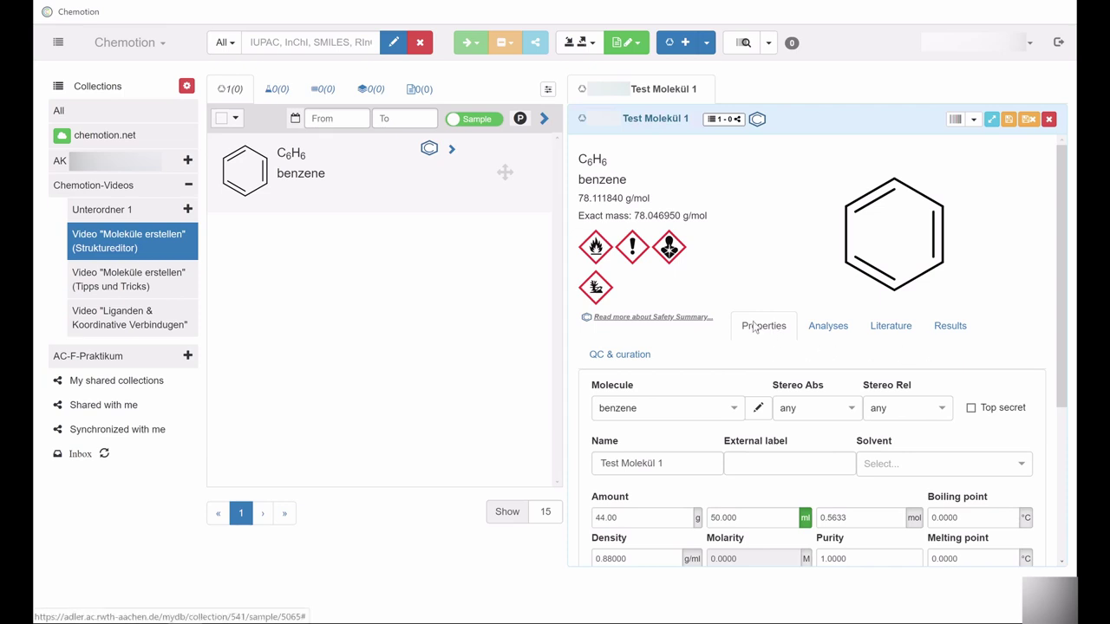
left_click(827, 333)
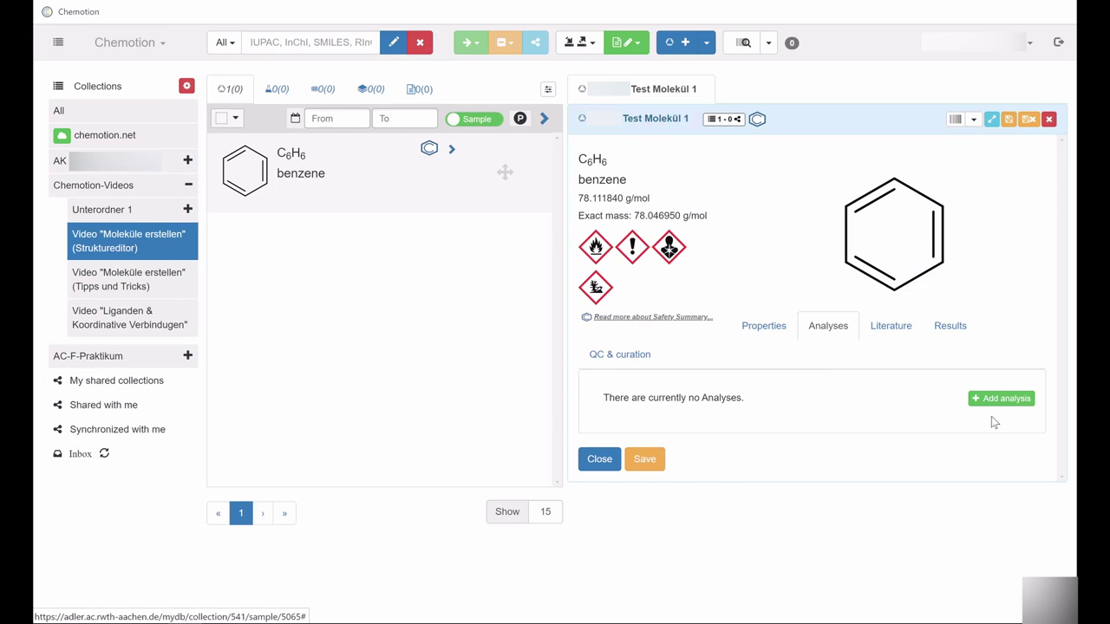
left_click(890, 327)
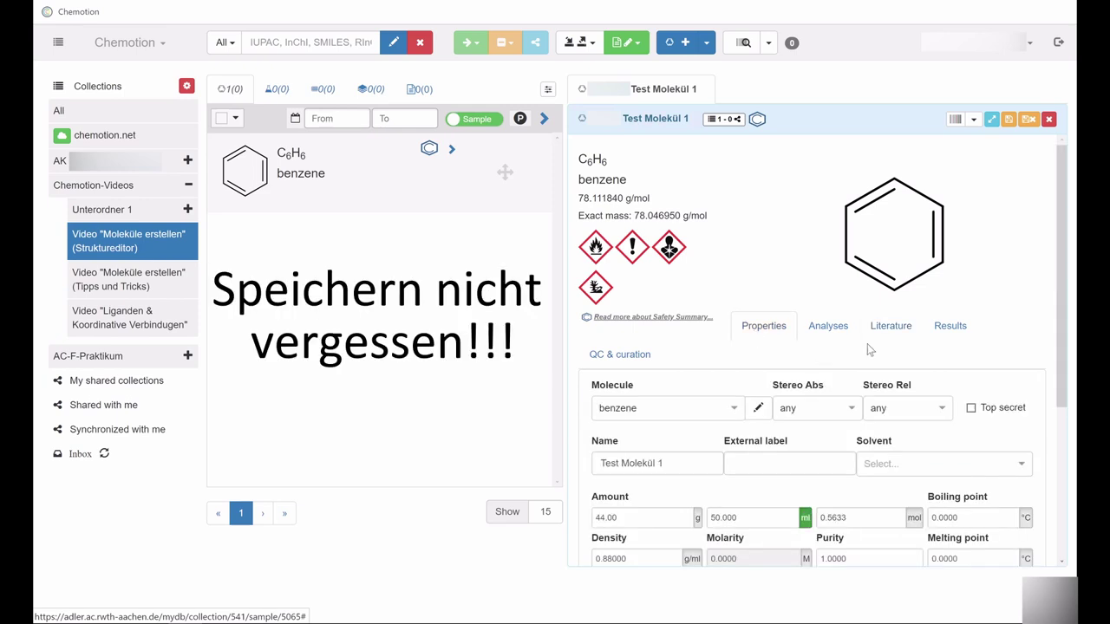
- Save the changes made to the sample Test Molekül 1
left_click(1008, 119)
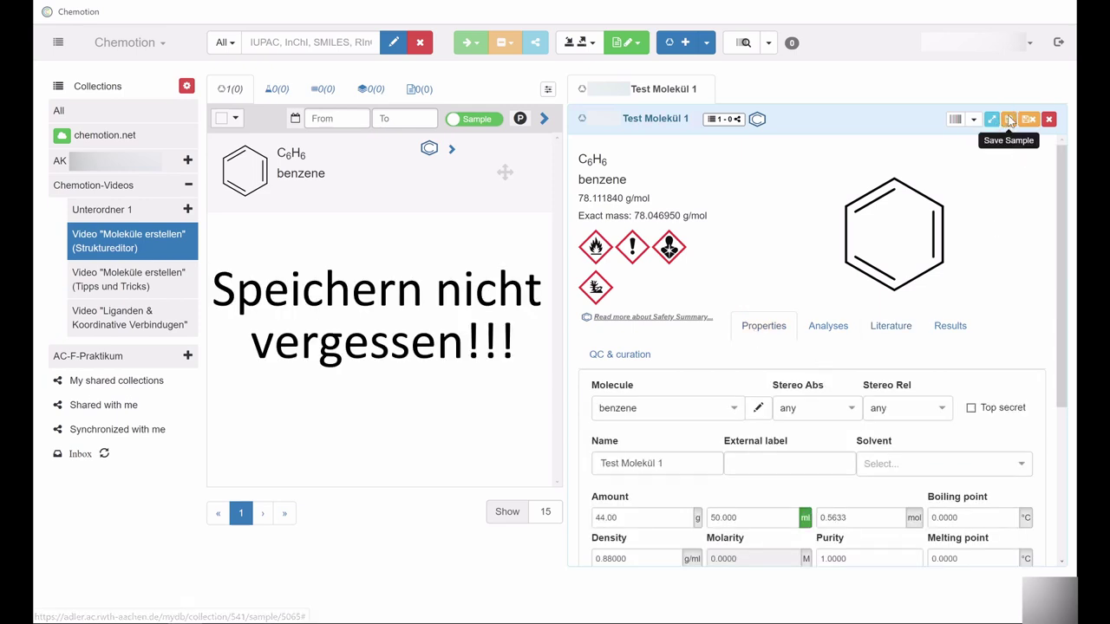